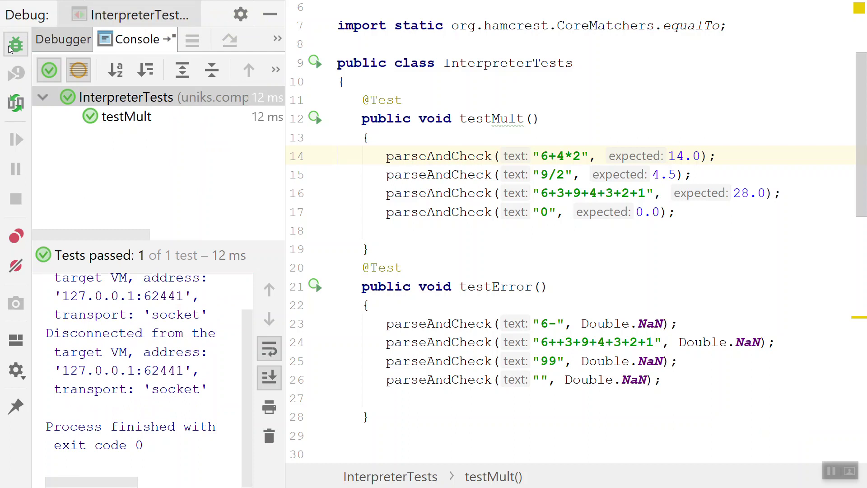
- Glance at the other open windows, then open the Start menu to launch another program
key(alt+Tab)
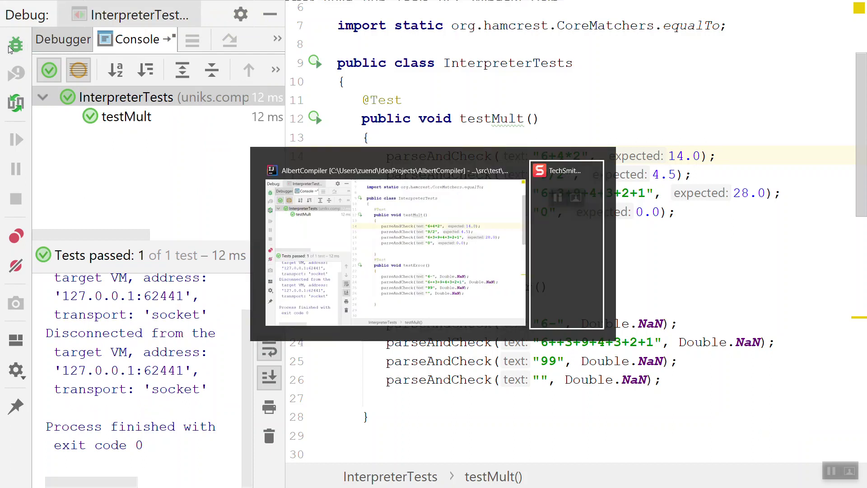
key(Escape)
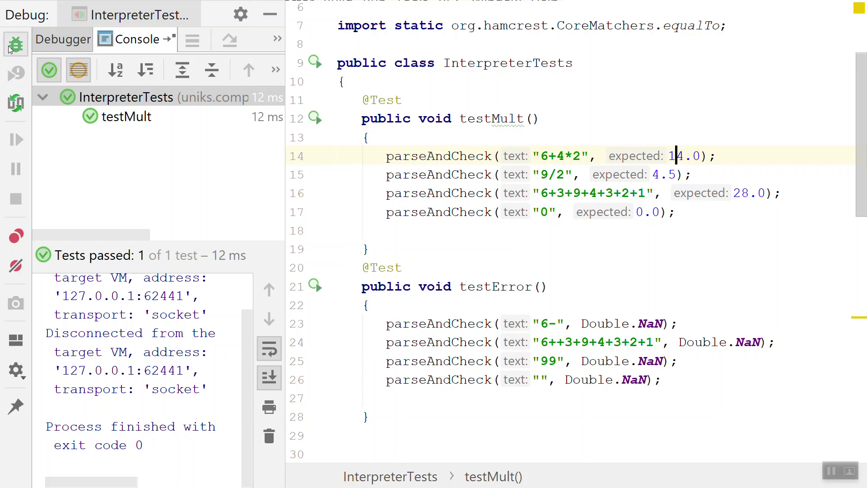
key(super)
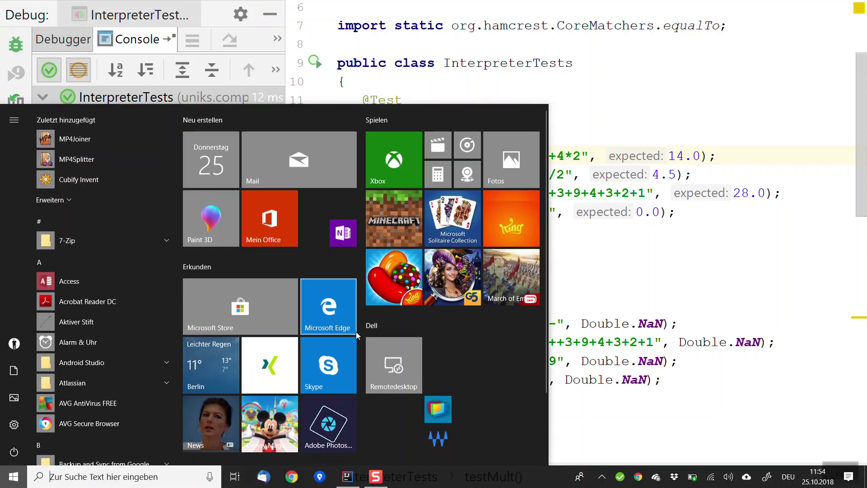
- Launch Chrome and go to gitlab.com
click(293, 480)
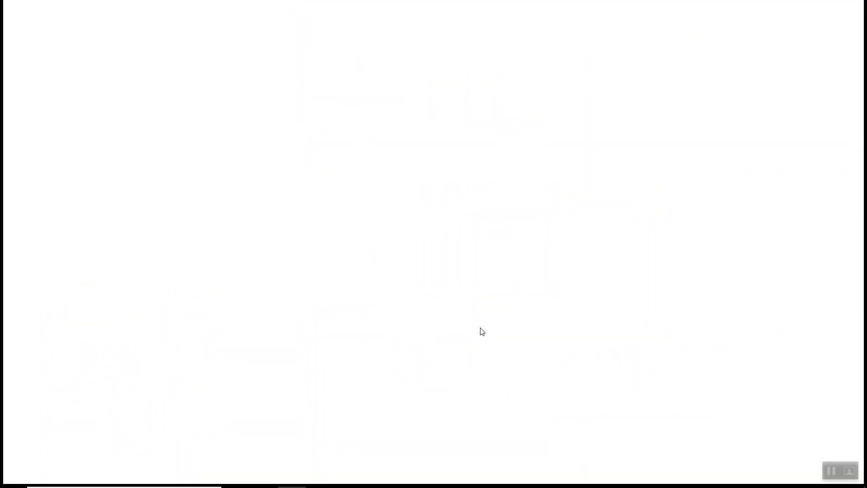
click(186, 26)
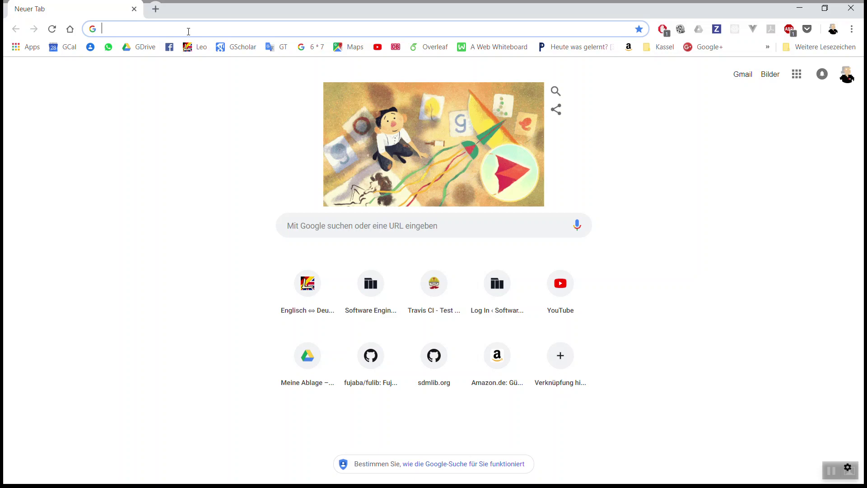
text(gitlab)
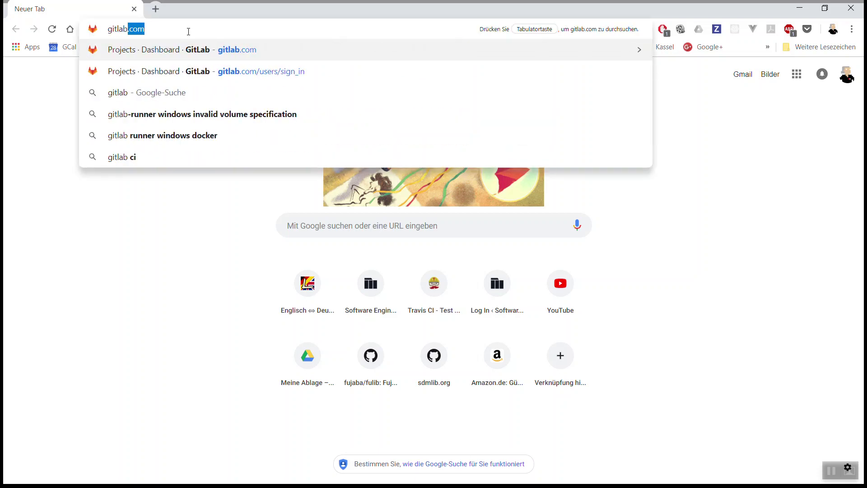
text(.com)
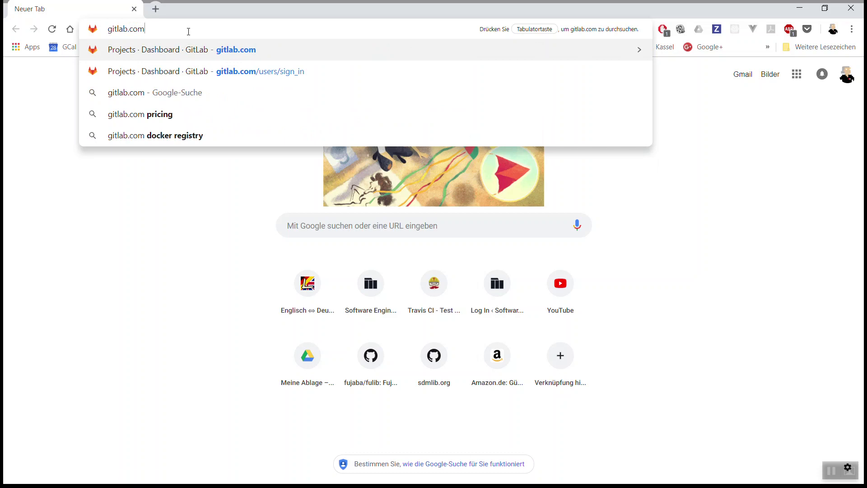
key(Return)
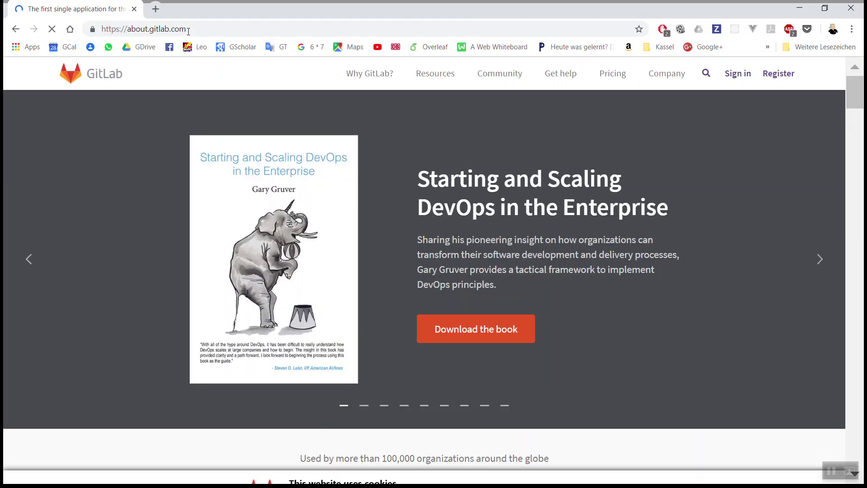
- Sign in to GitLab and scroll through the Your projects list
click(741, 77)
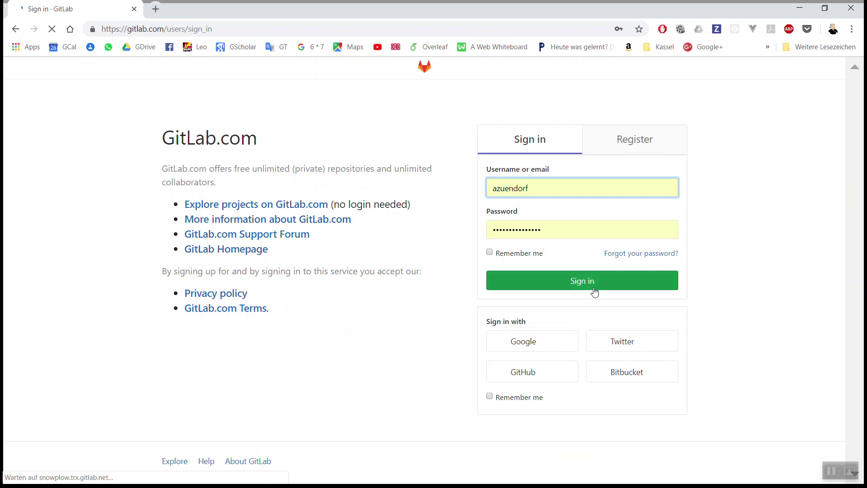
click(594, 292)
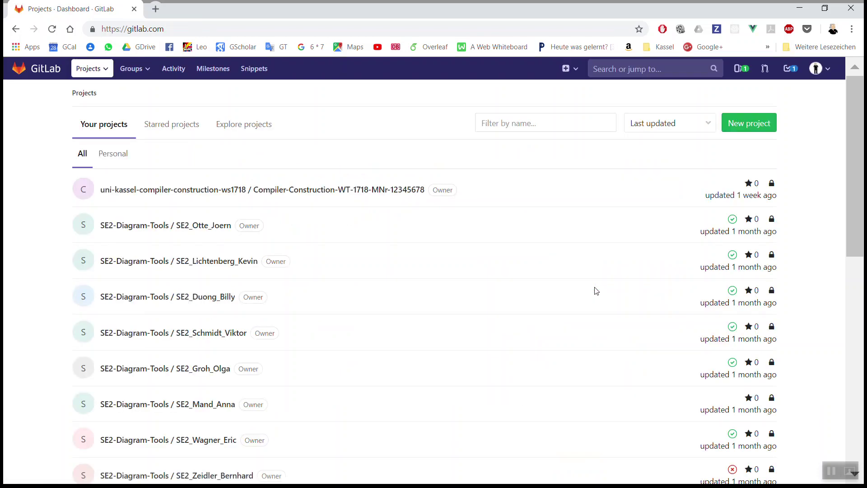
scroll(596, 291, down, 10)
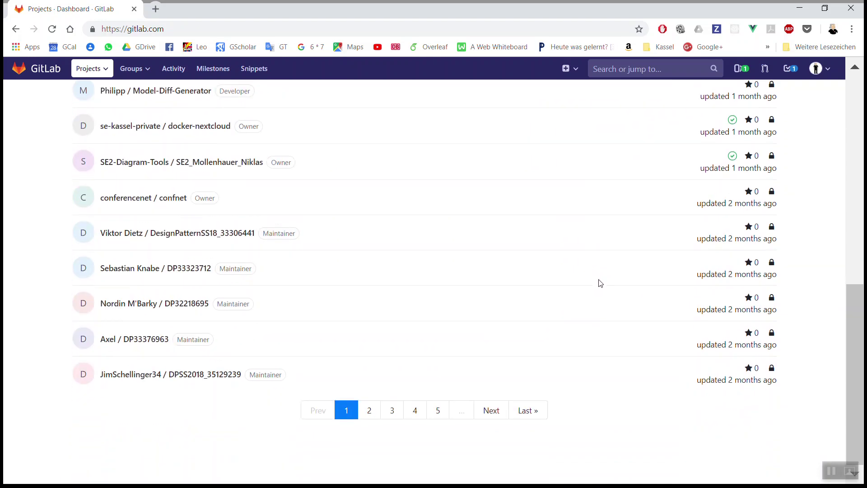
scroll(600, 283, up, 10)
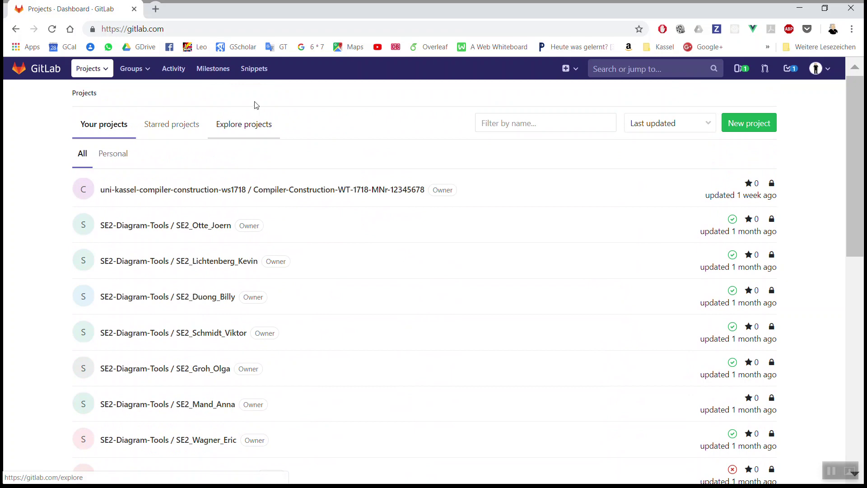
- Create a new private GitLab project named AlbertCompiler
click(750, 129)
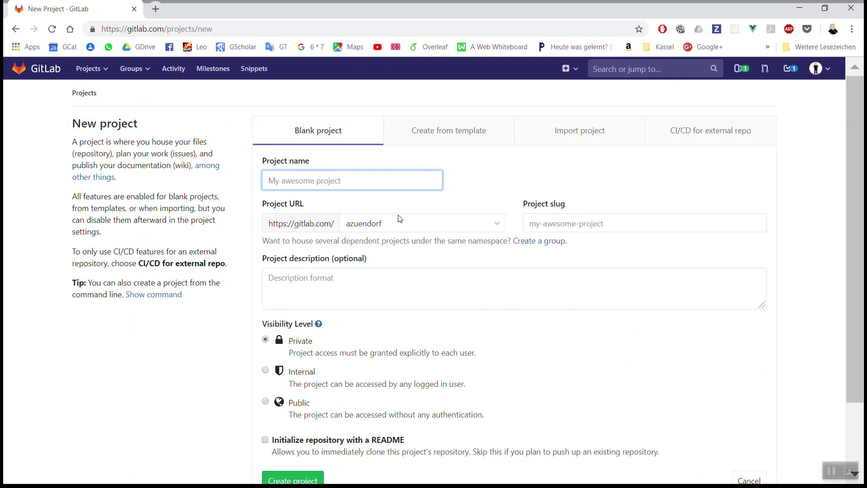
text(AlbertCompiler)
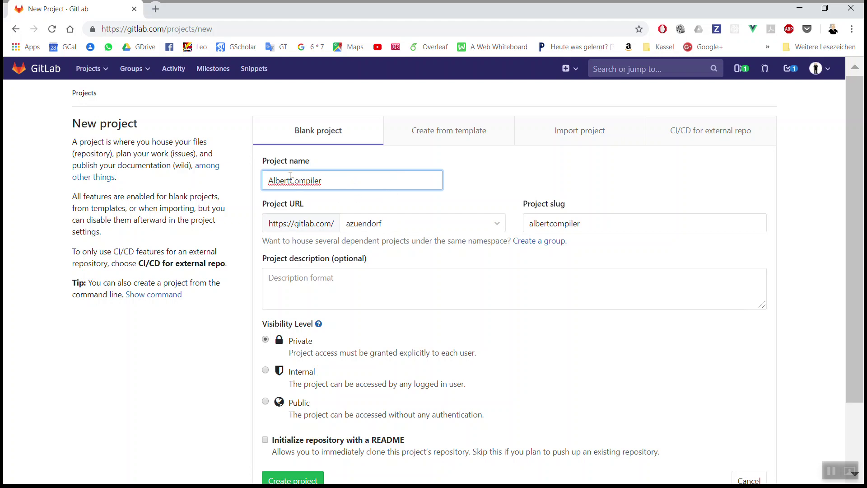
scroll(358, 222, down, 1)
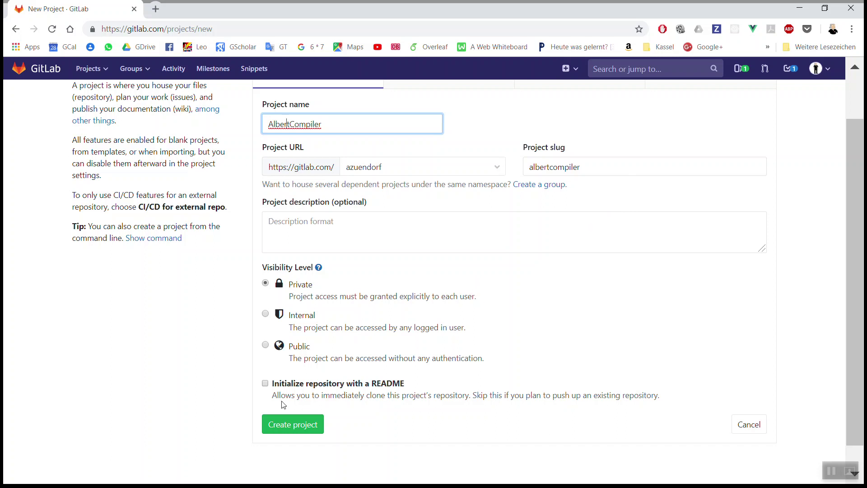
click(289, 427)
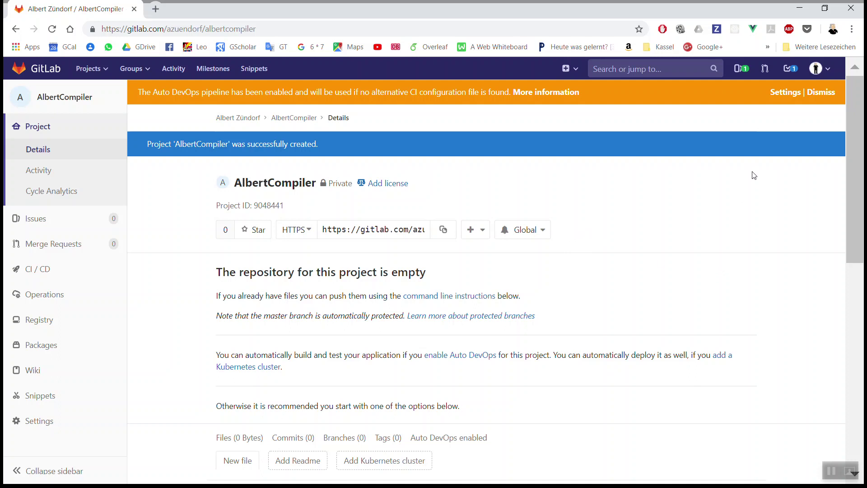
- Dismiss the Auto DevOps banner and bring up the sidebar's Settings submenu
click(826, 98)
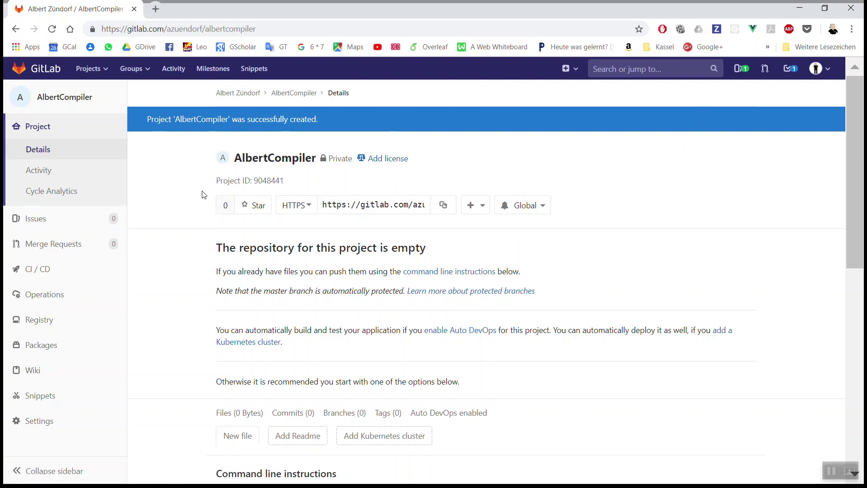
mouse_move(48, 428)
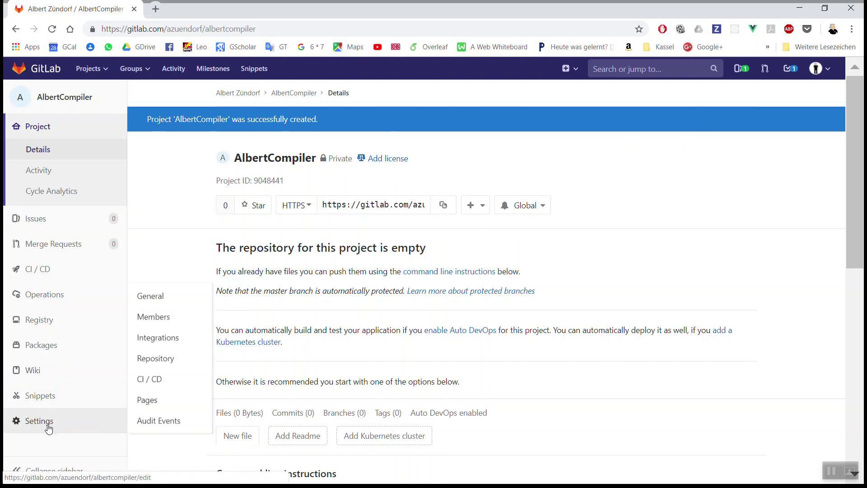
- Open the project's Members page and search the invite field for the student's name
click(187, 325)
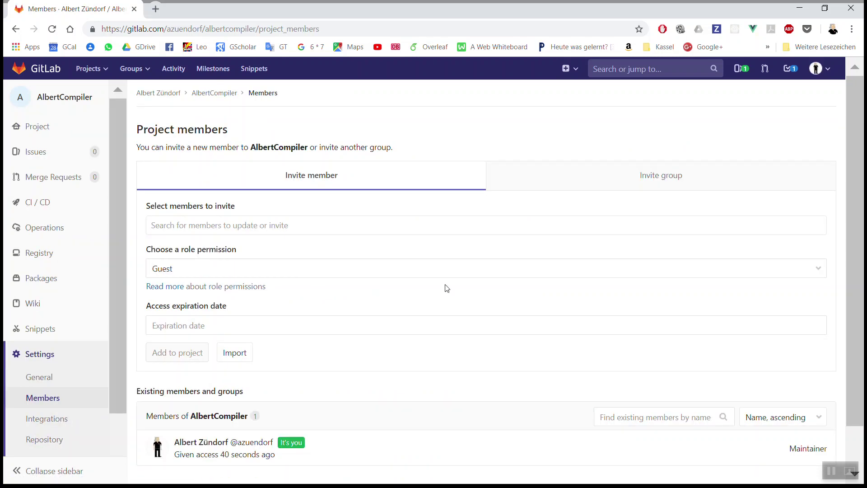
click(239, 221)
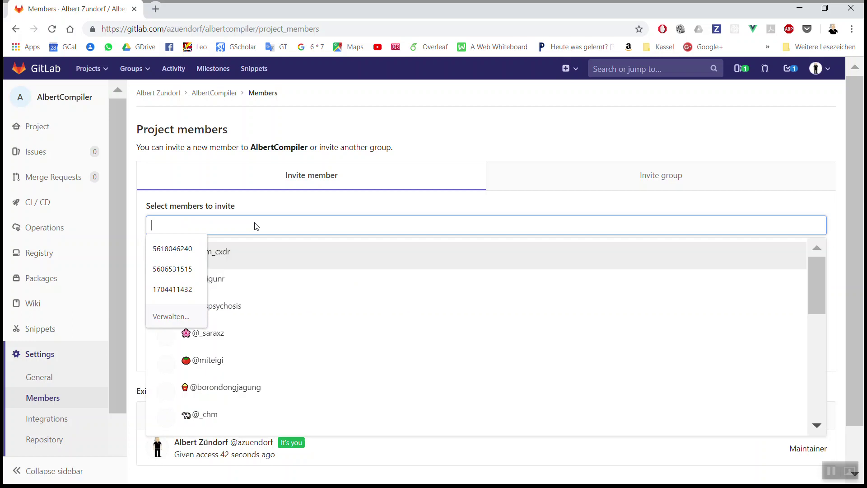
text(ng)
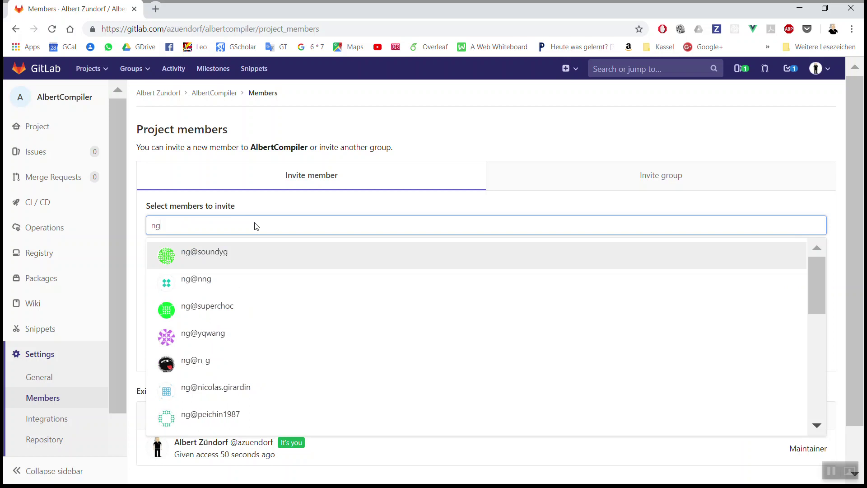
key(BackSpace)
key(BackSpace)
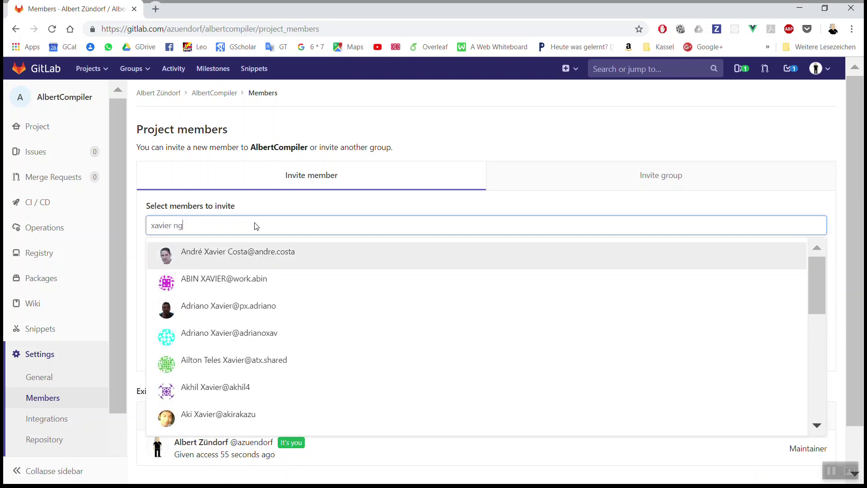
- Clear the failed member search and refocus the empty invite field
key(BackSpace)
key(BackSpace)
key(BackSpace)
key(BackSpace)
key(BackSpace)
key(BackSpace)
key(BackSpace)
key(BackSpace)
key(BackSpace)
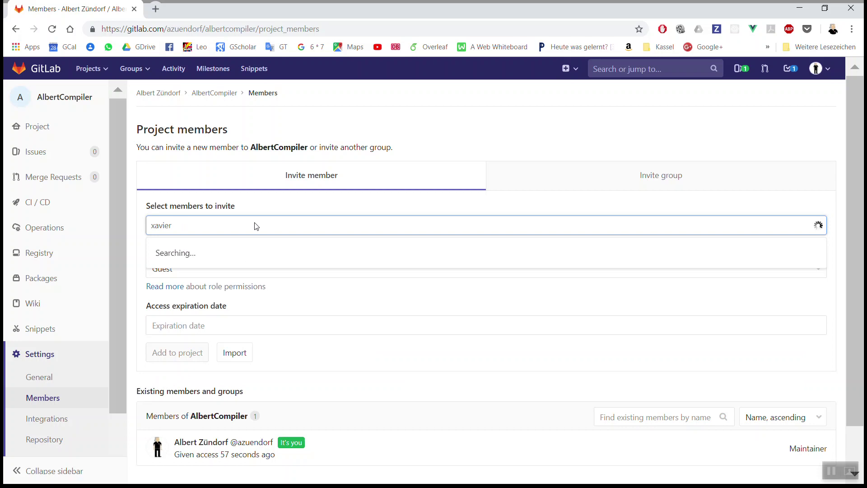
key(BackSpace)
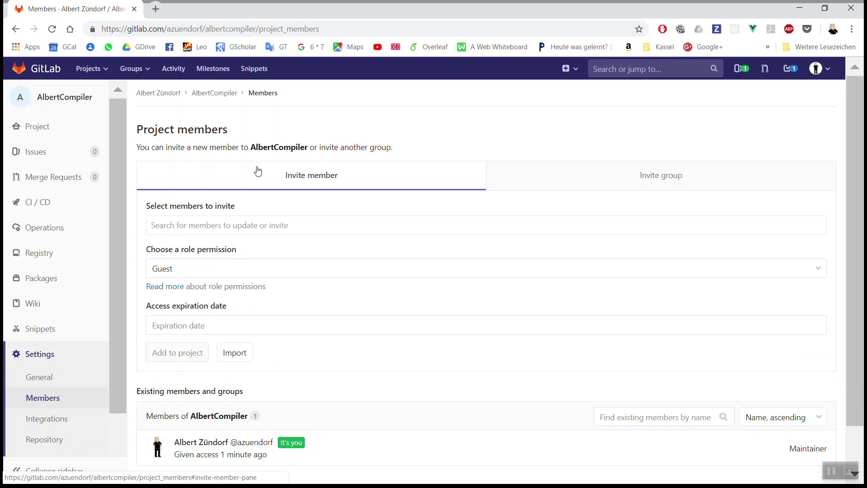
click(302, 231)
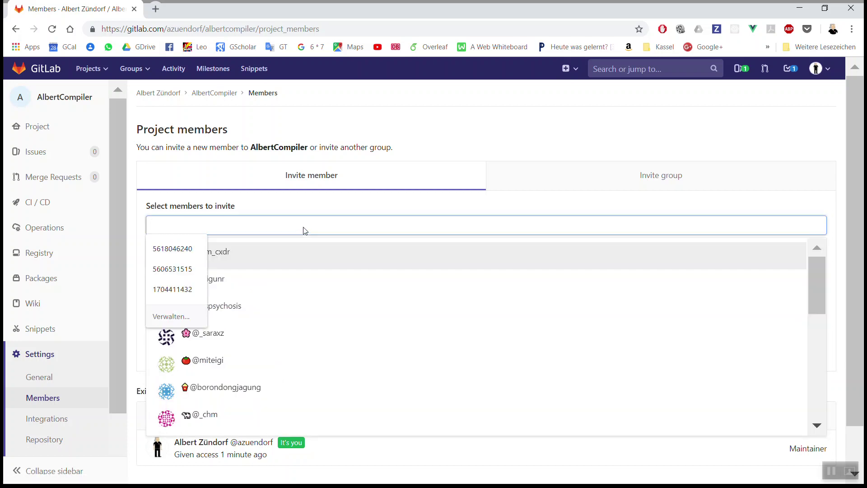
key(alt+Tab)
key(alt+shift+Tab)
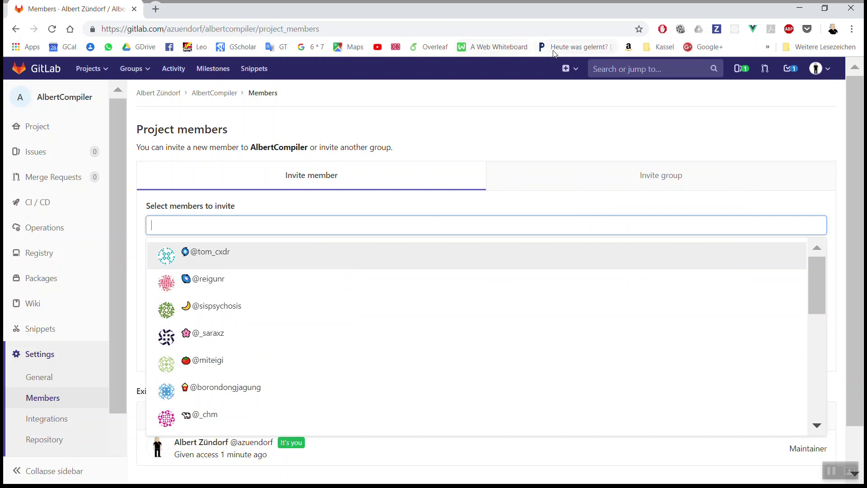
- Open the Kassel SE research group site in a new tab and go to its Staff page
click(660, 47)
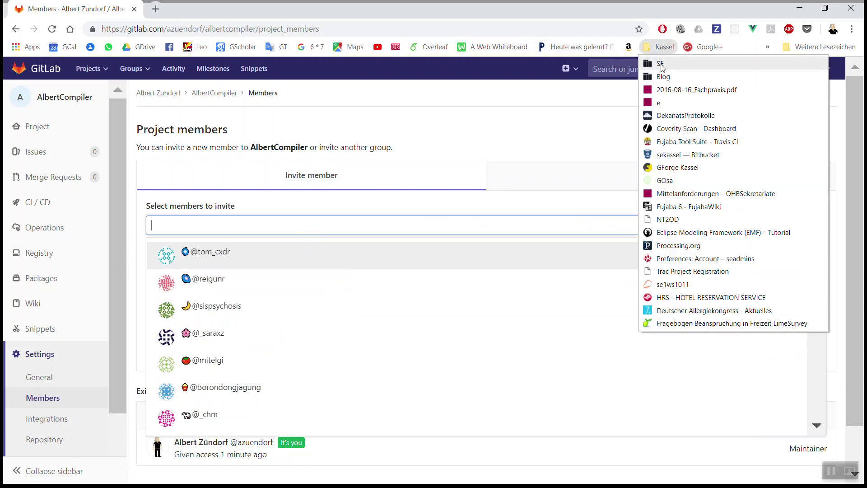
middle_click(660, 63)
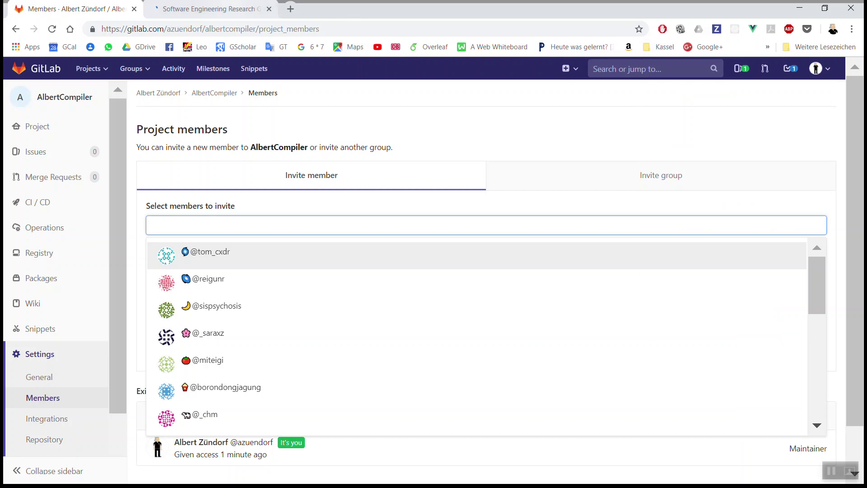
click(212, 8)
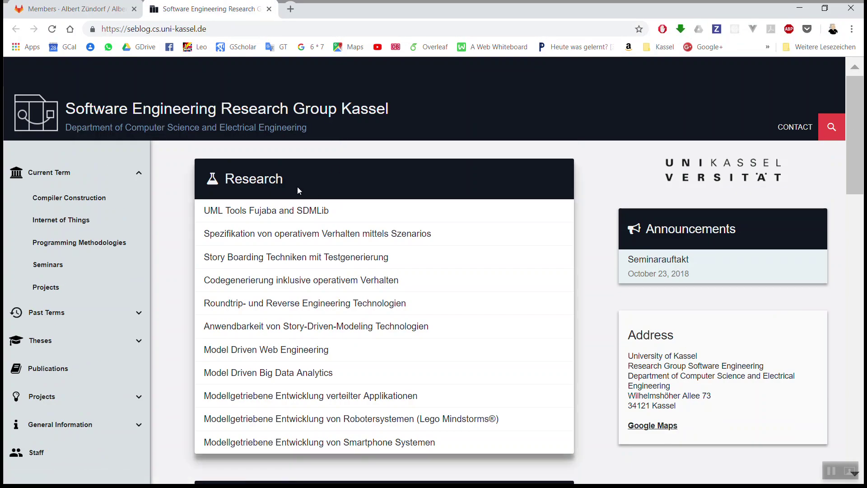
scroll(304, 183, down, 5)
click(53, 227)
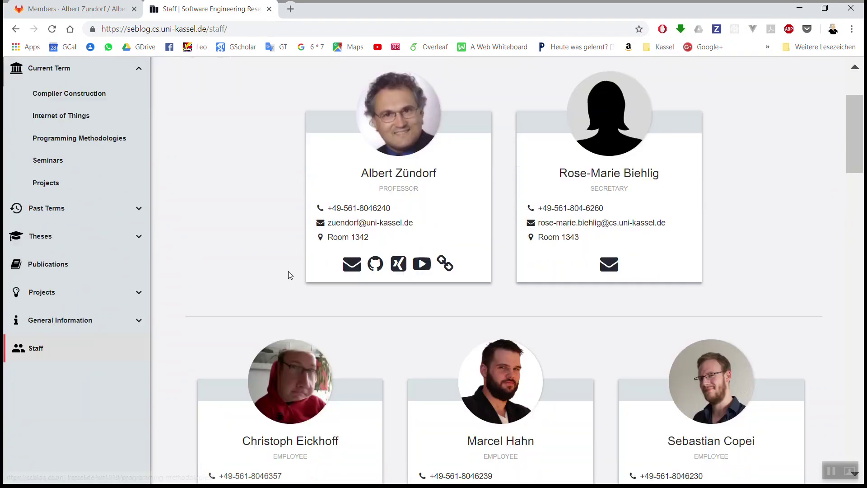
- Select the student's surname on his staff card, then return to the GitLab tab
scroll(290, 274, down, 15)
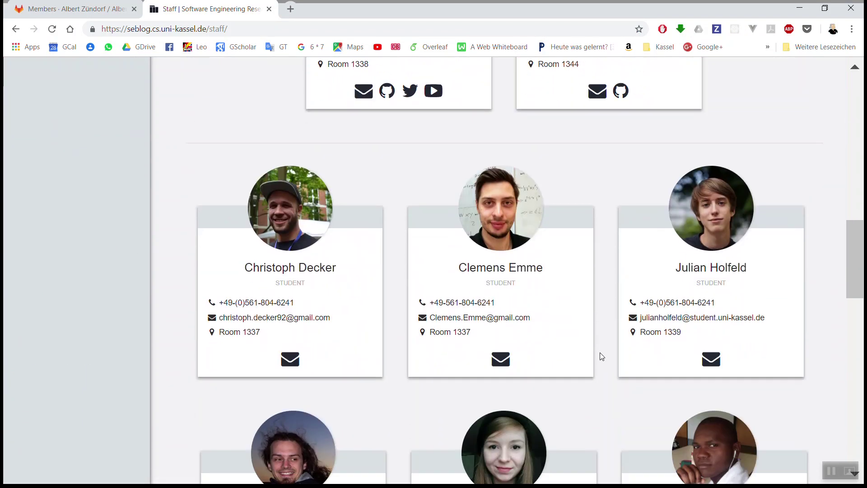
scroll(600, 352, down, 5)
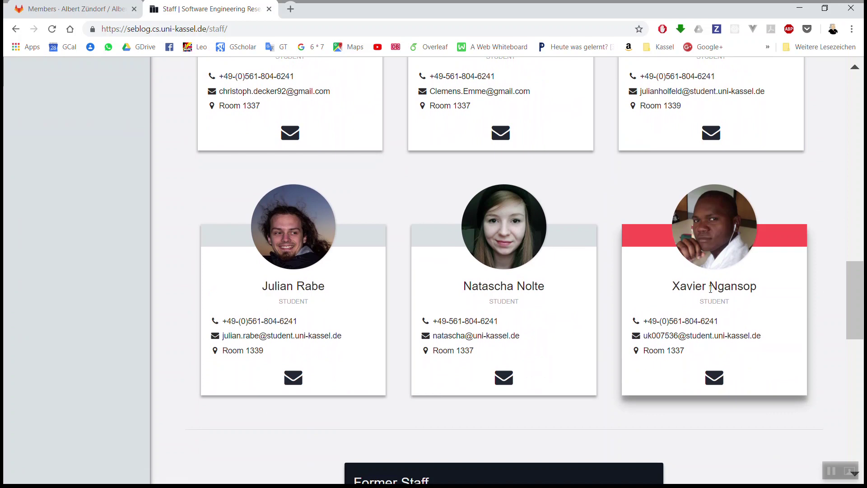
drag(714, 289, 755, 287)
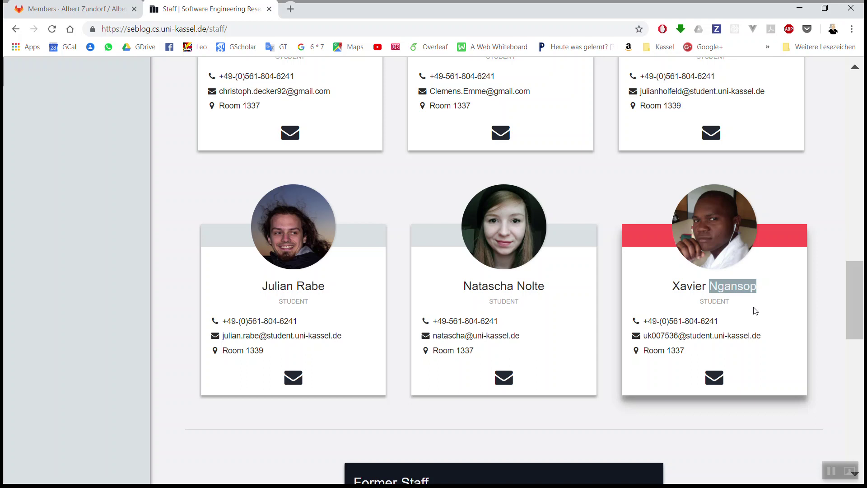
key(alt+Tab)
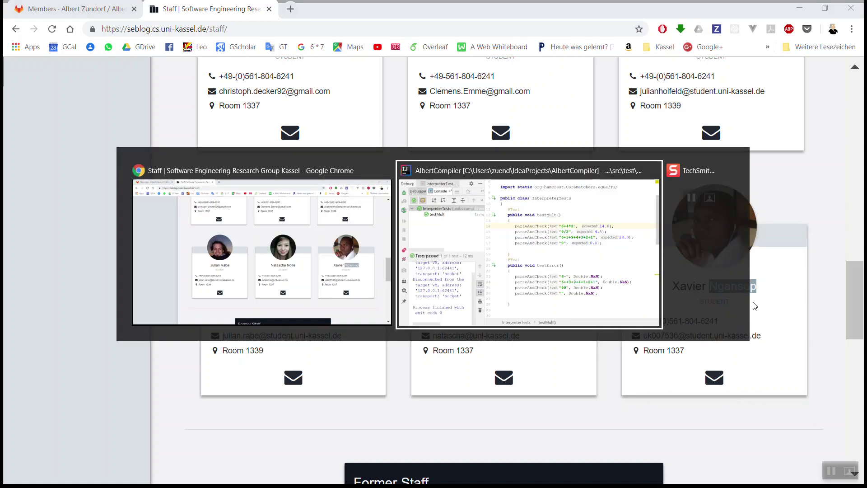
key(alt+Tab)
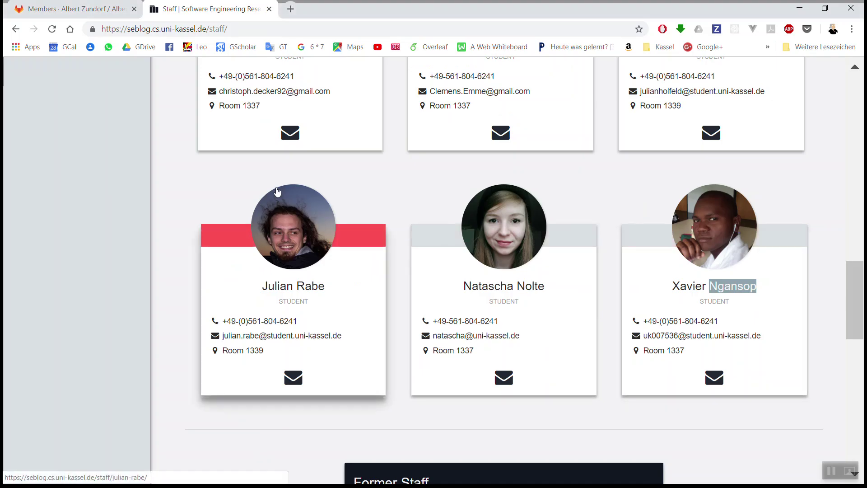
click(75, 14)
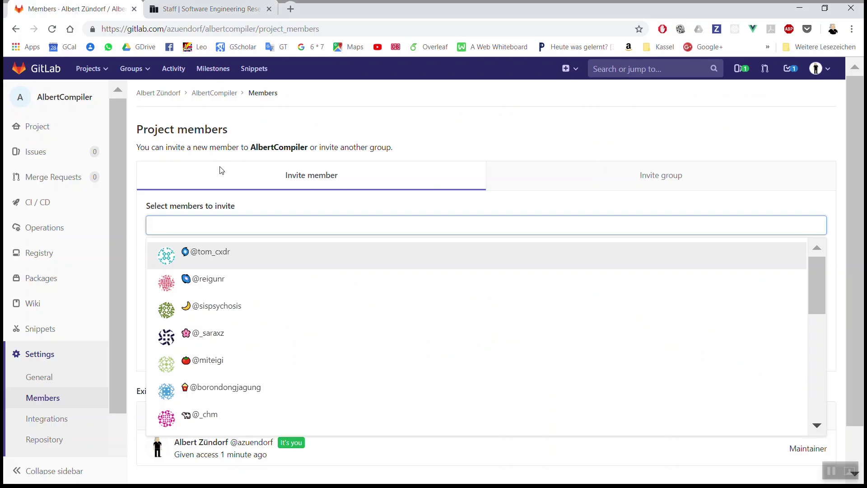
- Search for the student by surname and add him to AlbertCompiler as Maintainer
key(Escape)
click(195, 232)
text(Ngansop)
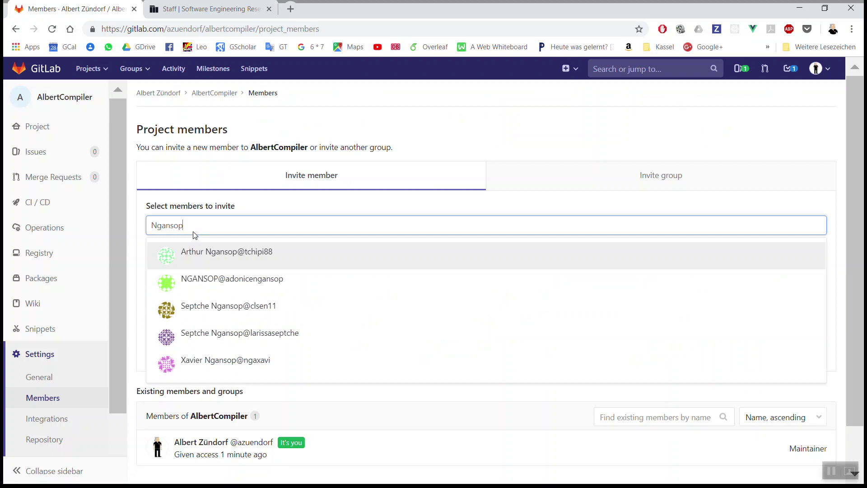
click(240, 366)
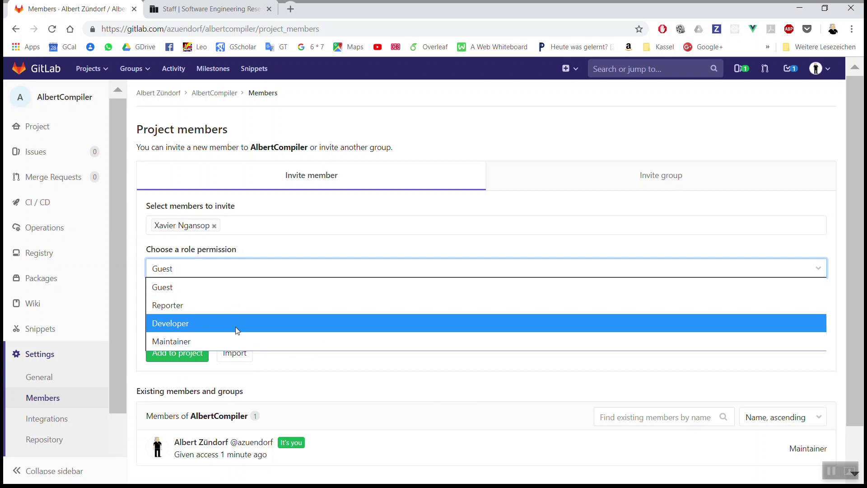
click(236, 342)
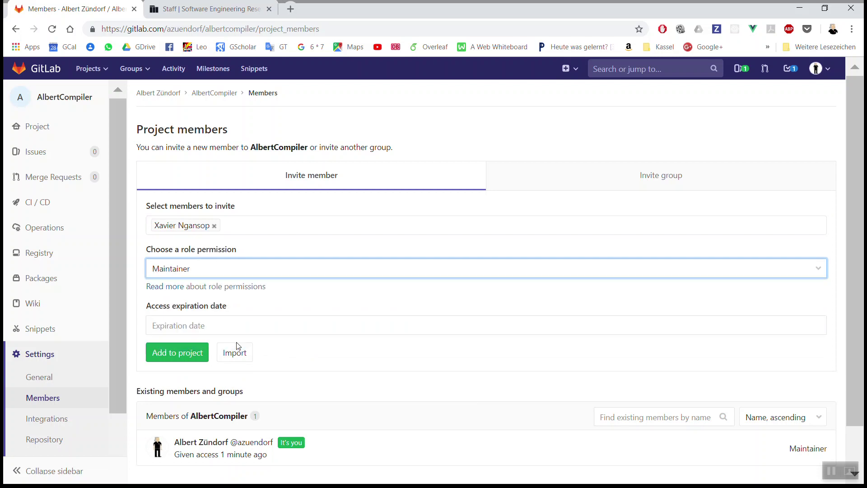
click(239, 272)
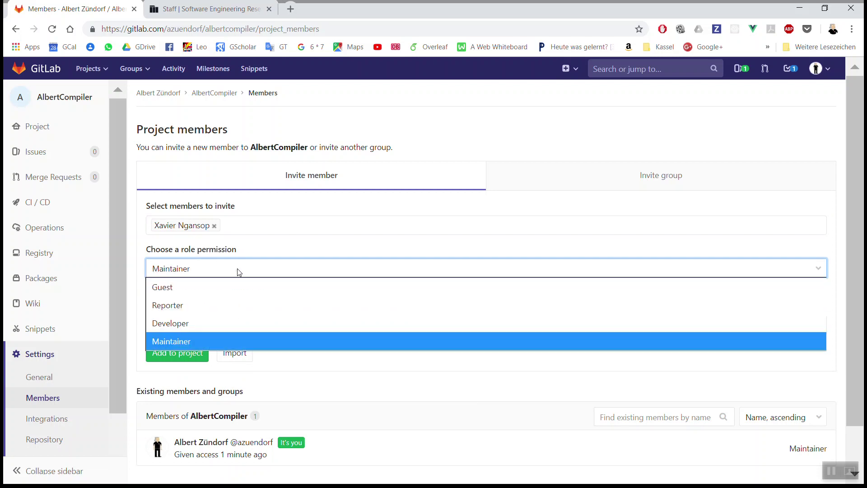
click(242, 342)
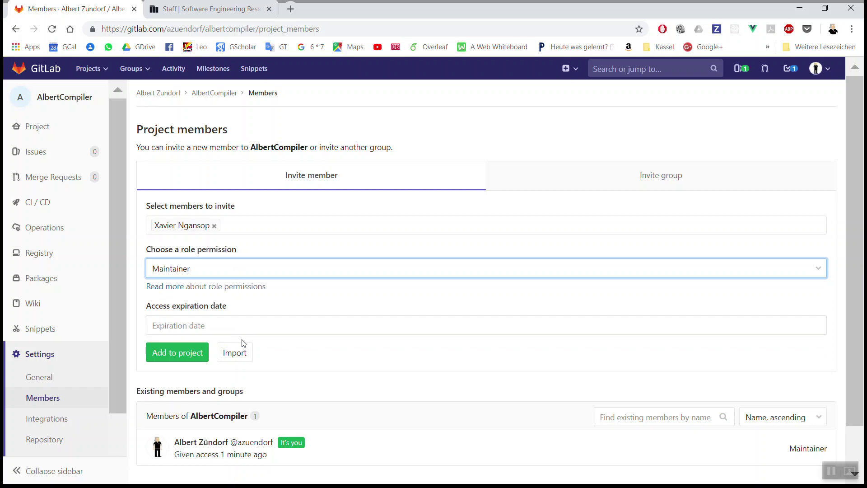
click(171, 353)
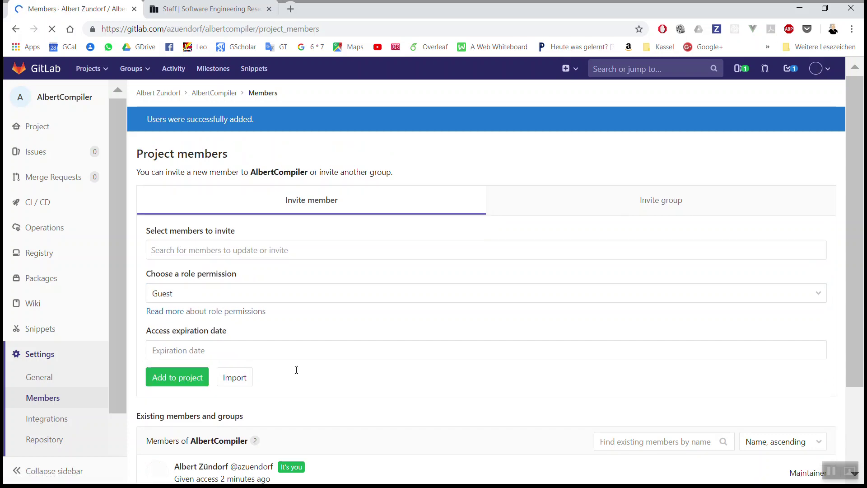
scroll(351, 373, down, 2)
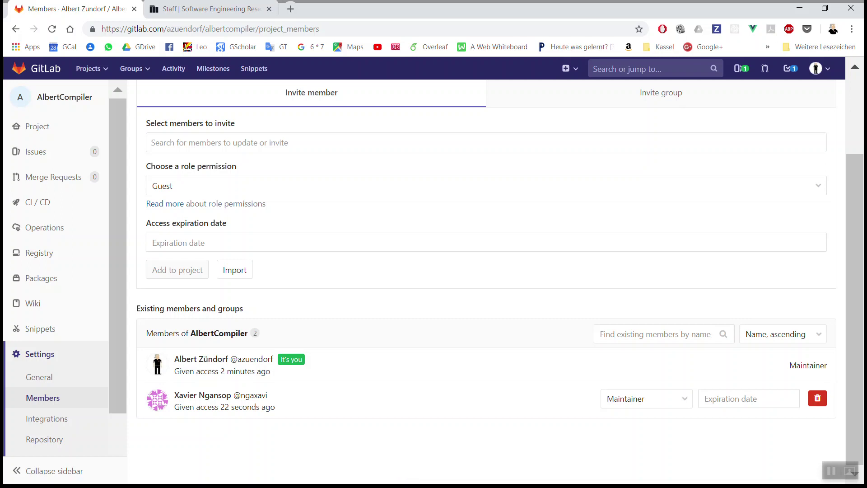
- Open the AlbertCompiler project's overview page from the sidebar
key(alt+Tab)
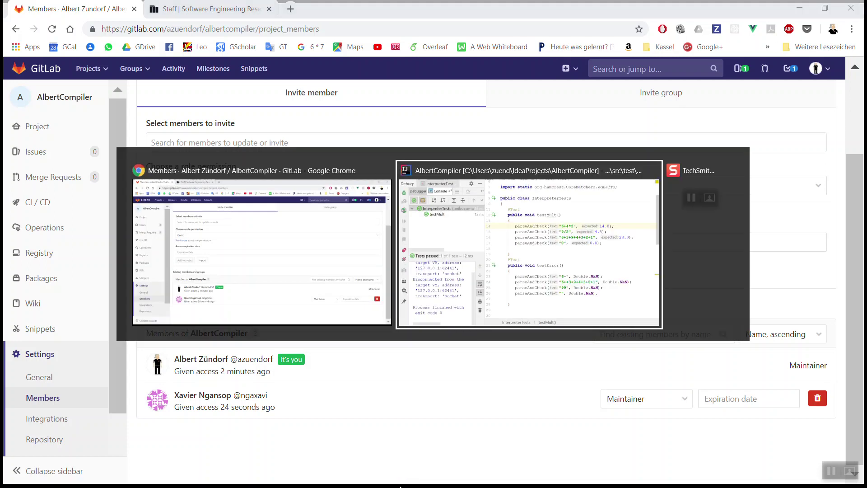
key(alt+shift+Tab)
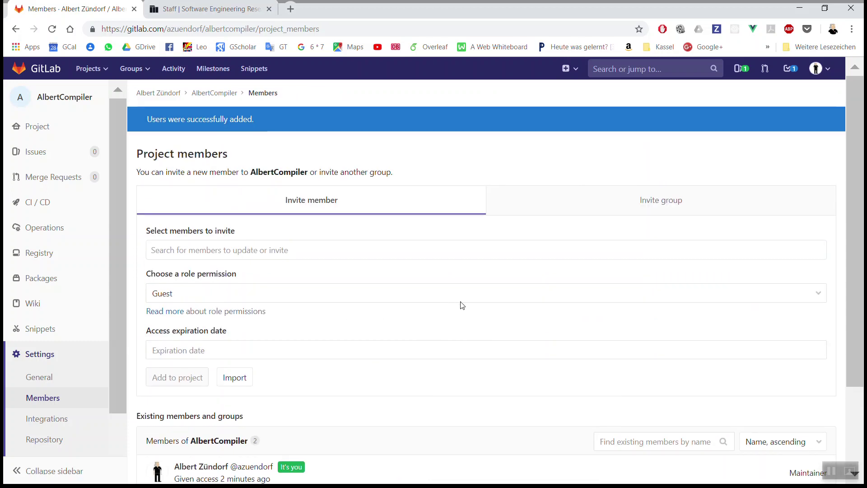
click(40, 127)
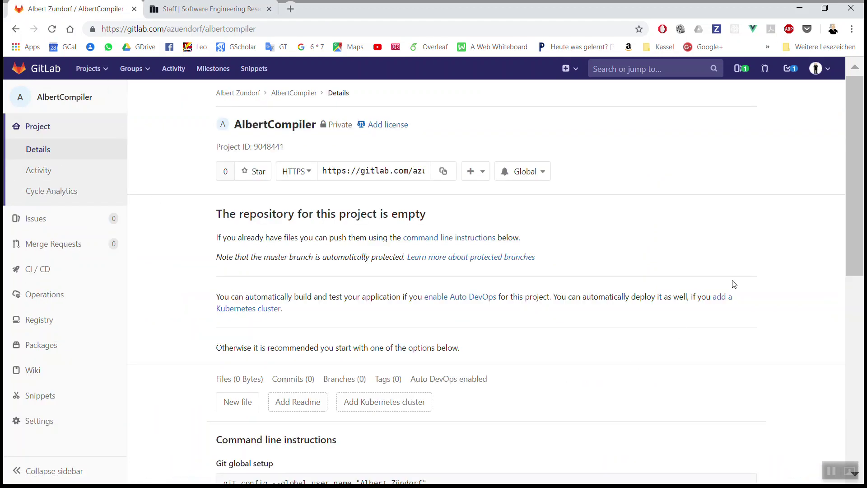
- Select the project's HTTPS clone address and launch Sourcetree from the taskbar
click(395, 171)
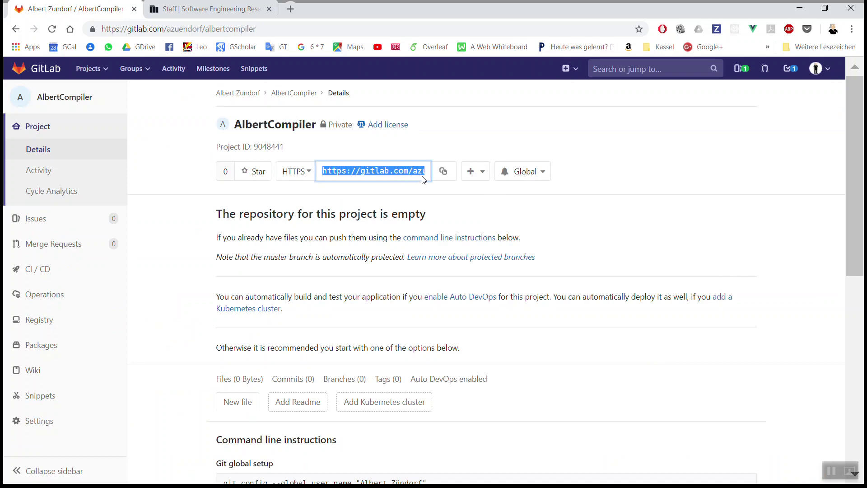
key(alt+Tab)
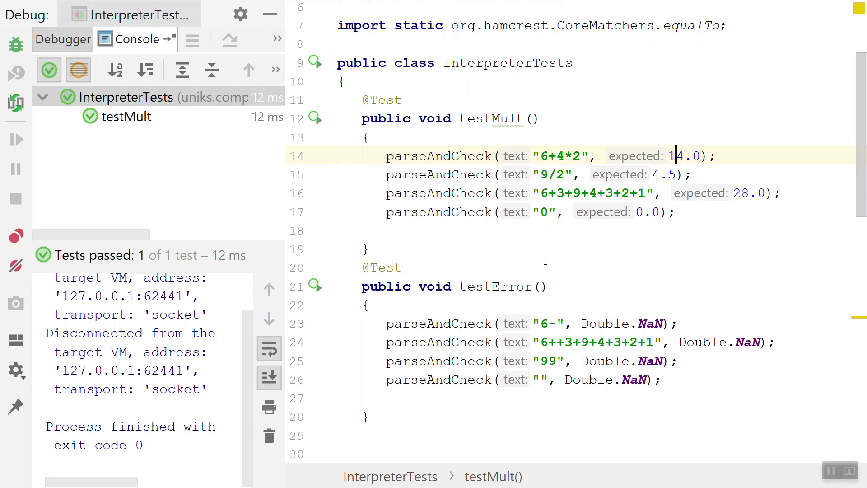
key(super)
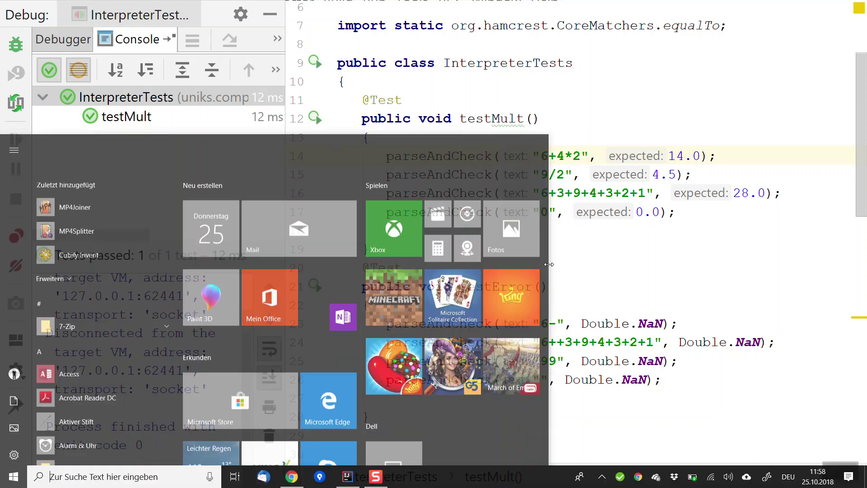
click(319, 477)
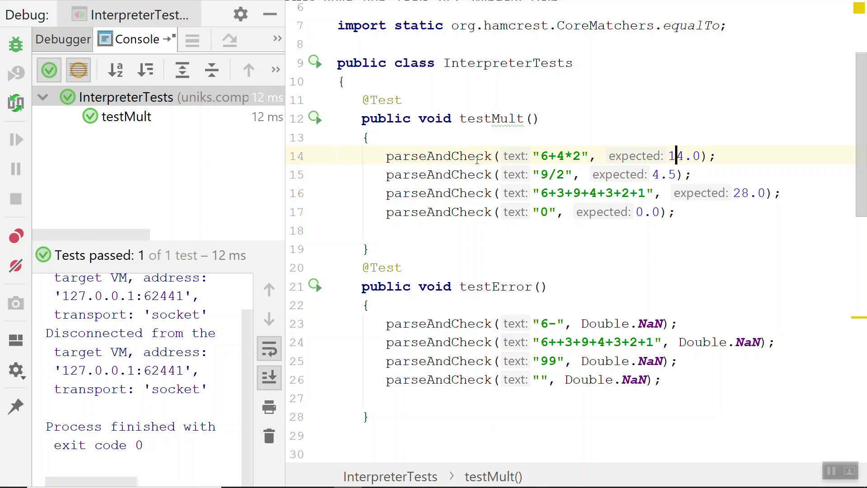
mouse_move(316, 484)
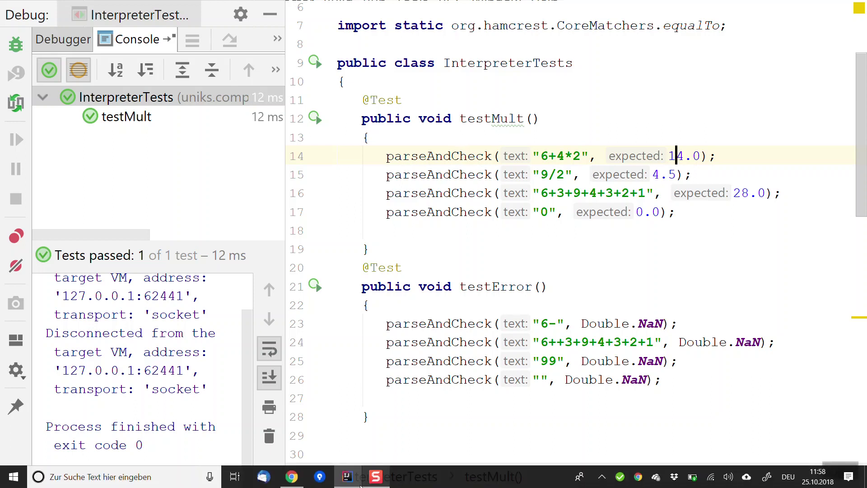
click(320, 477)
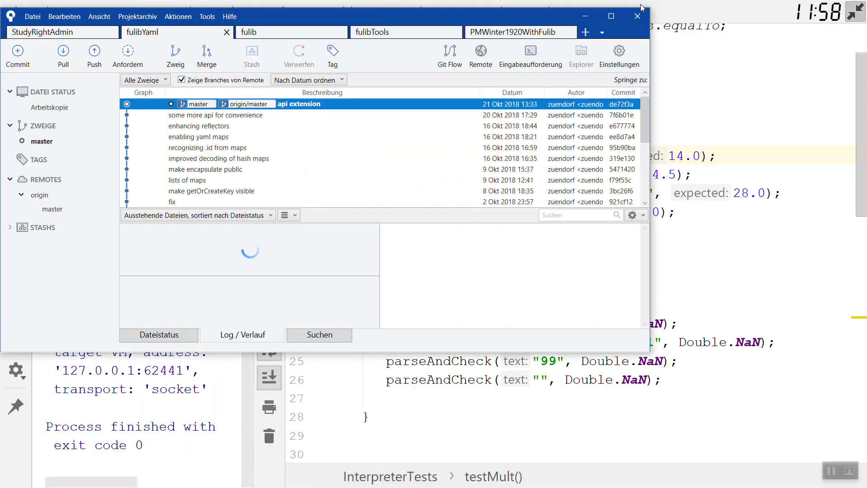
- Maximize Sourcetree and set up a new repository in IdeaProjects\AlbertCompiler
click(611, 16)
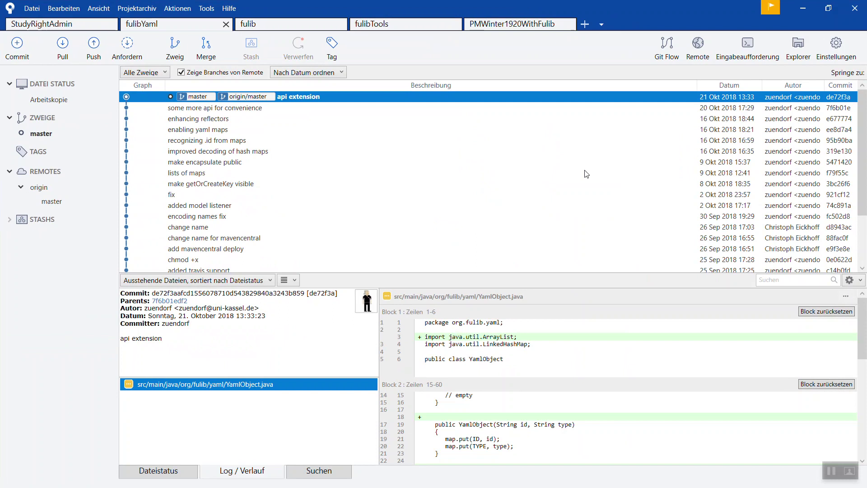
click(32, 9)
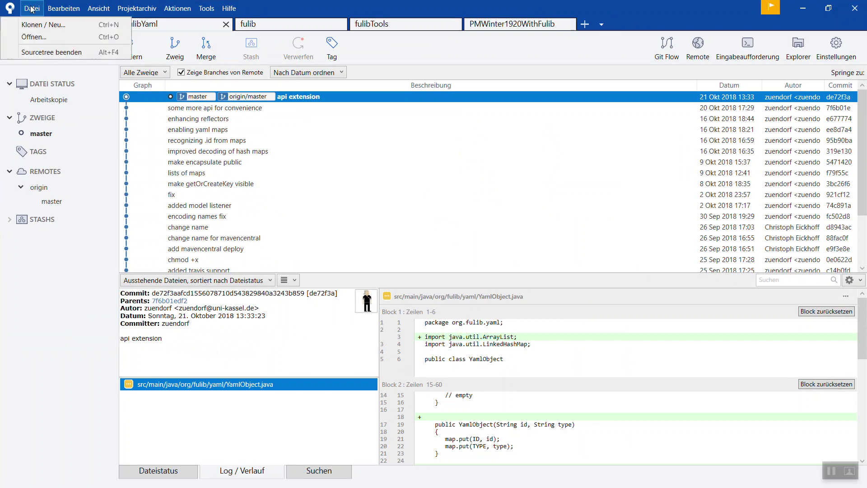
click(44, 26)
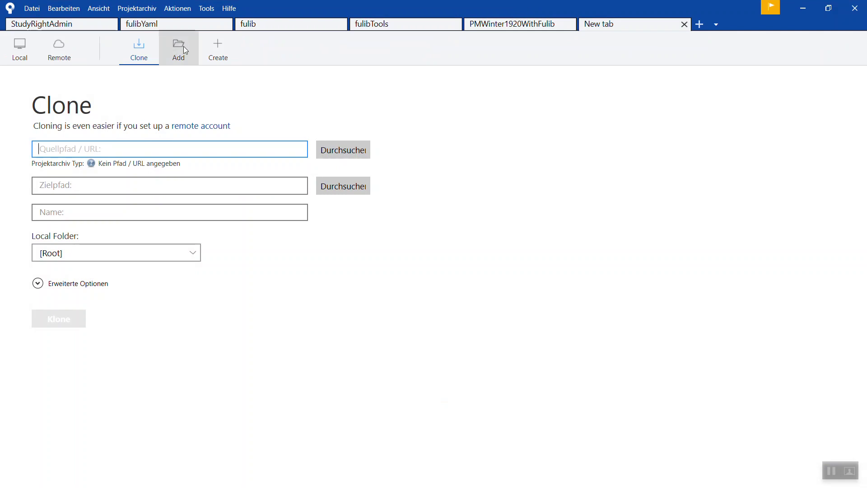
click(217, 52)
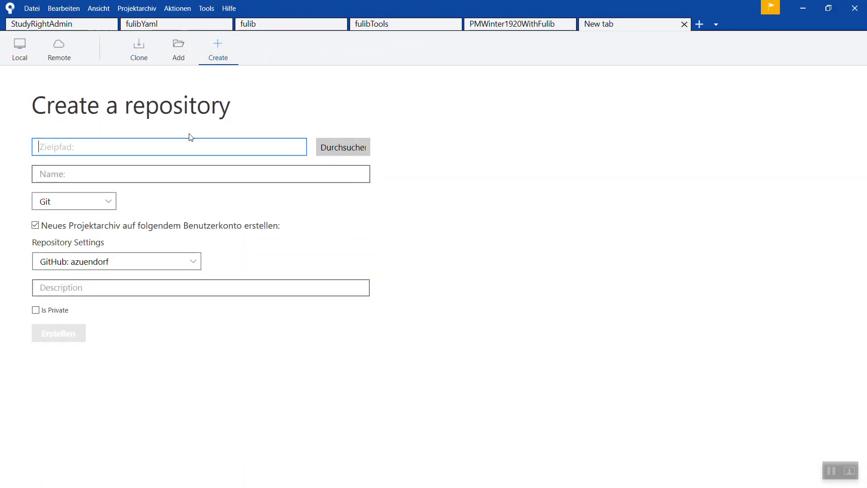
click(347, 155)
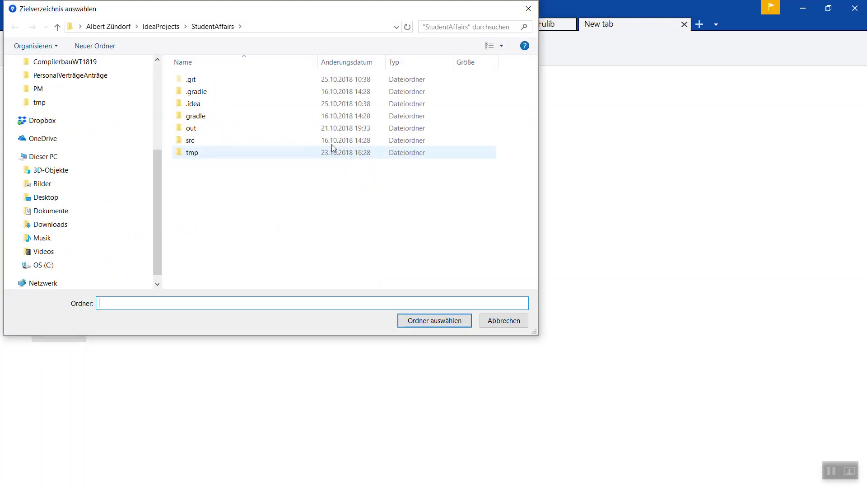
click(161, 27)
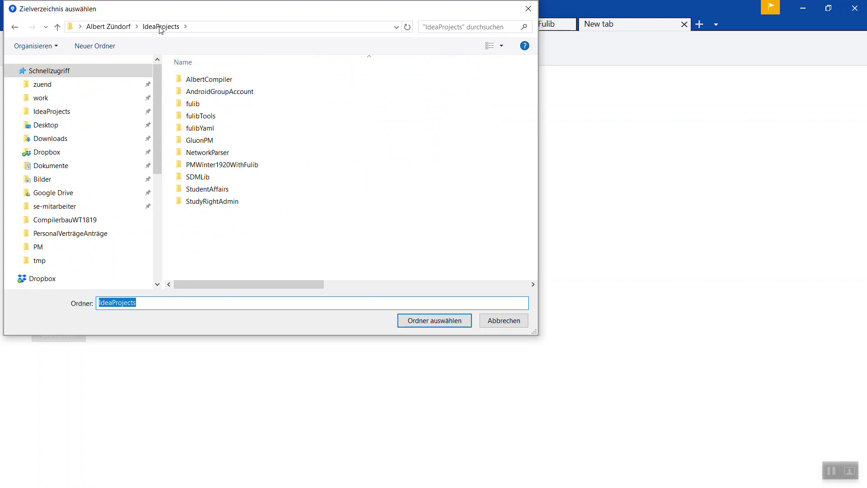
click(203, 81)
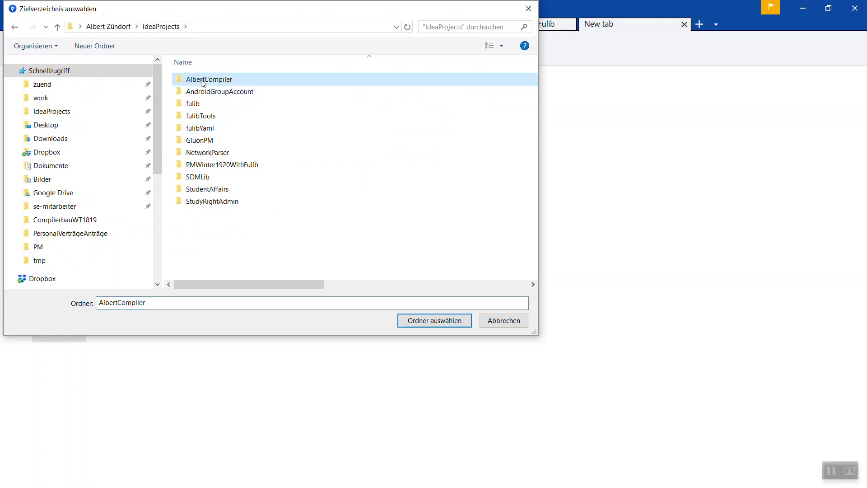
click(436, 321)
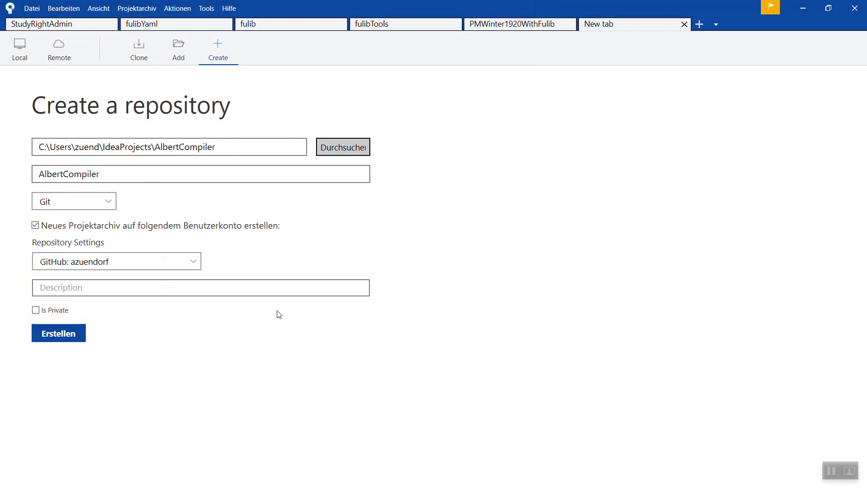
- Create the AlbertCompiler repository keeping the GitHub account, then start its description
click(197, 261)
click(230, 236)
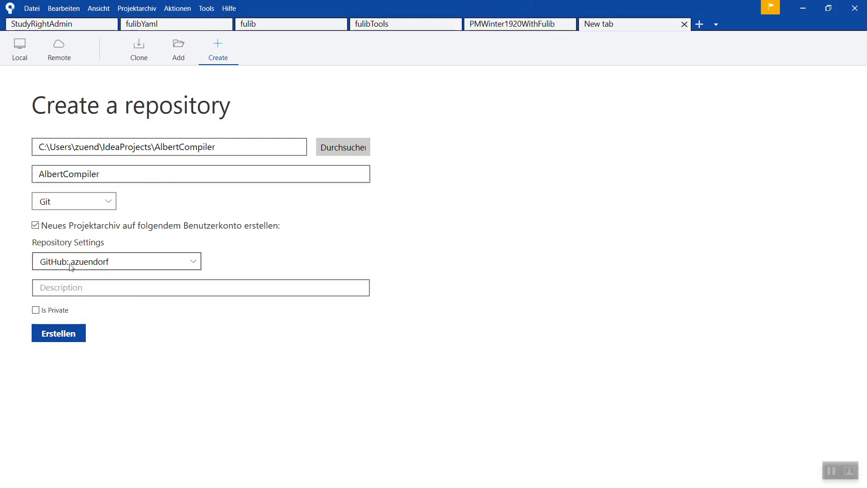
click(61, 335)
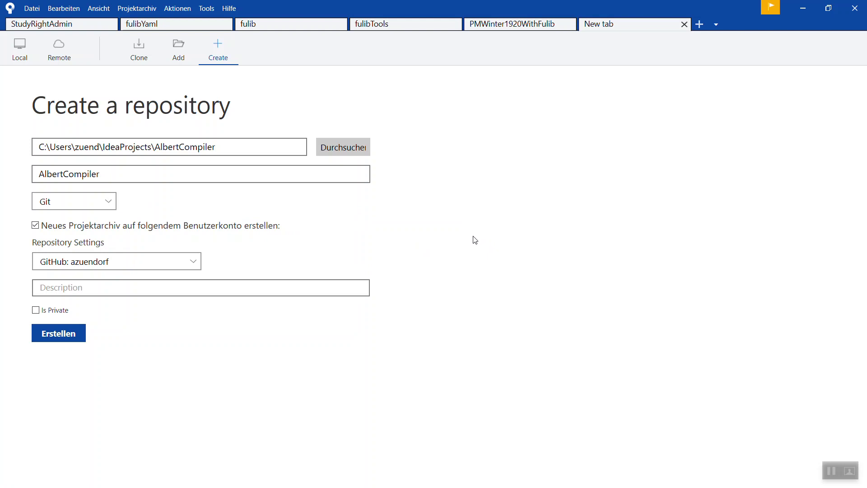
click(512, 27)
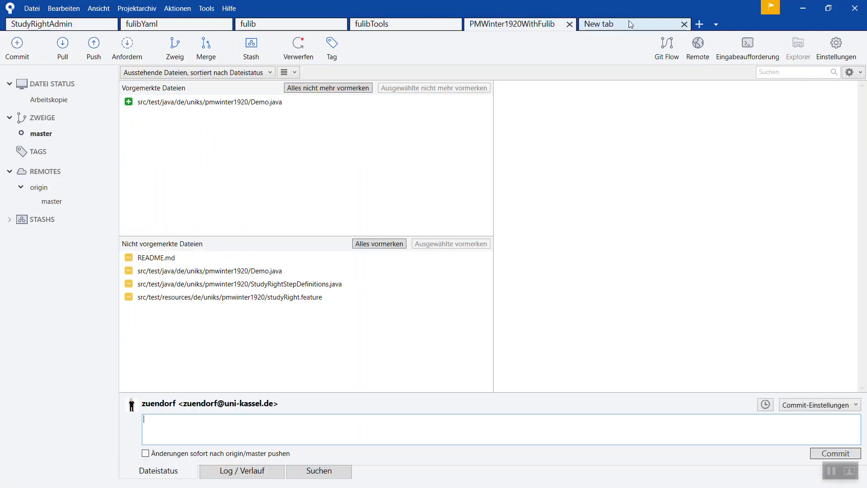
click(630, 24)
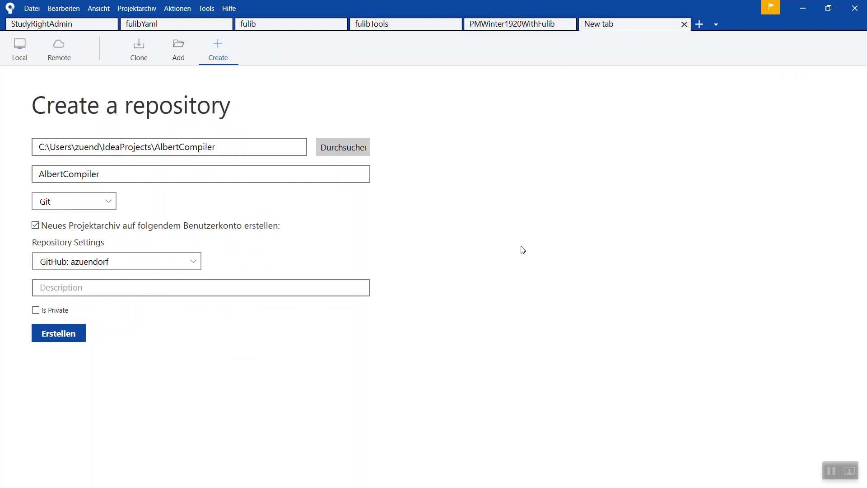
click(95, 287)
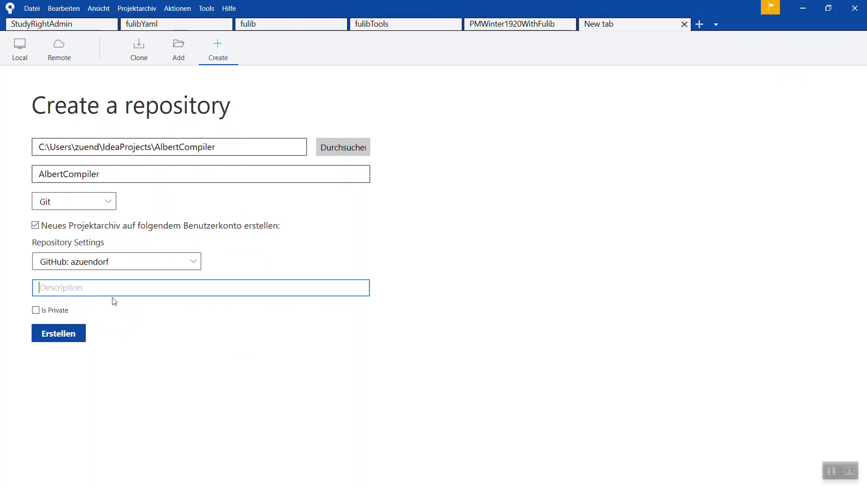